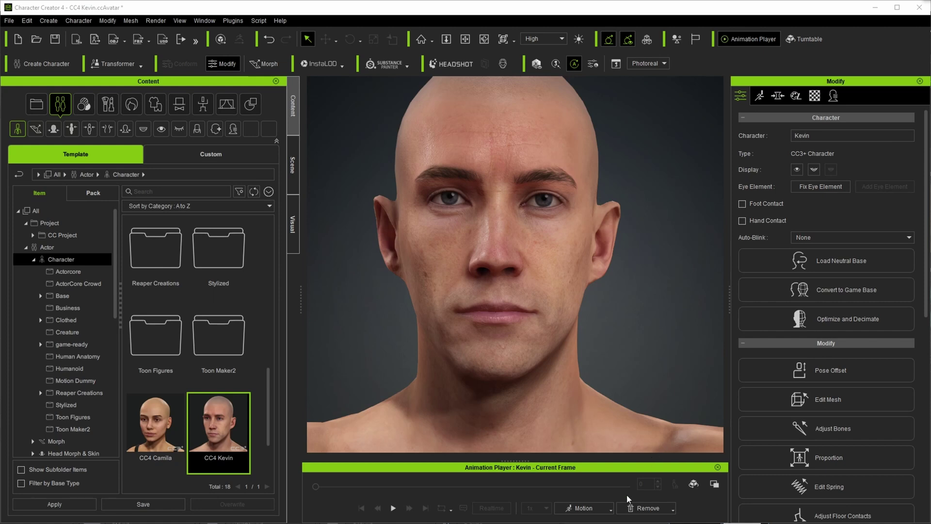
Apply the calibration_live motion to Kevin and scrub to frame 1623's clenched grin.
{"action": "left_click", "coordinate": [612, 511]}
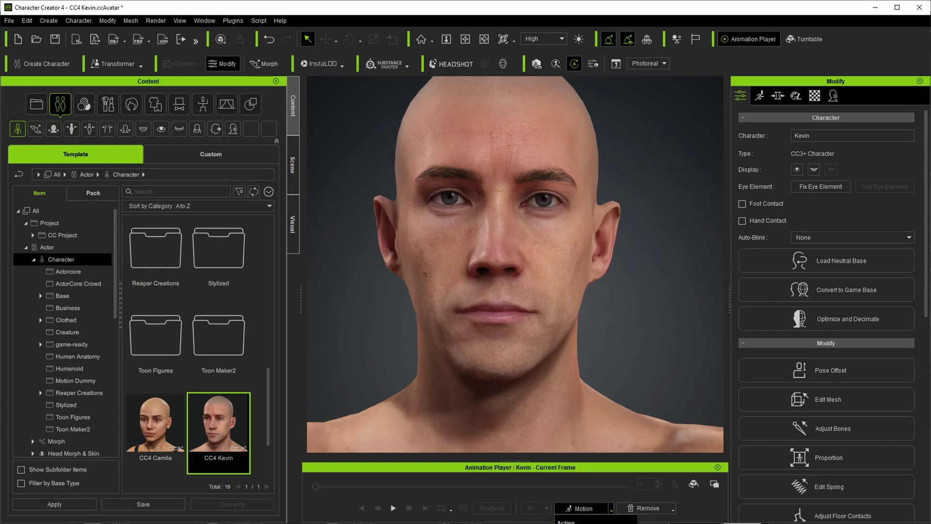
{"action": "left_click", "coordinate": [568, 521]}
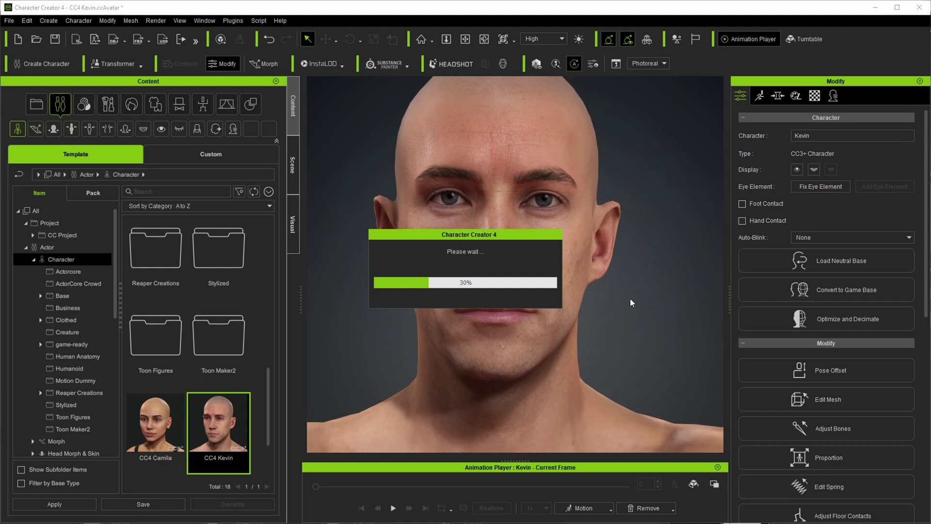
{"action": "scroll", "coordinate": [619, 332], "scroll_direction": "up", "scroll_amount": 4}
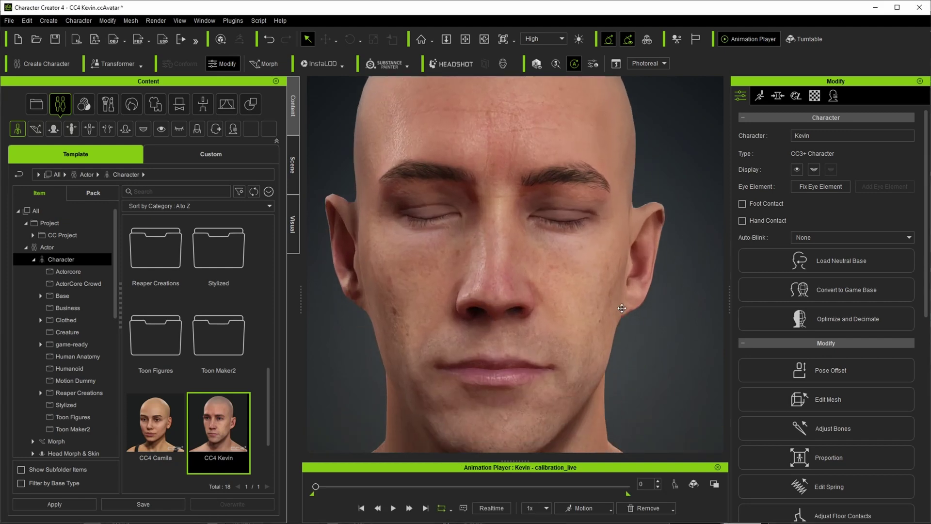
{"action": "scroll", "coordinate": [622, 308], "scroll_direction": "down", "scroll_amount": 3}
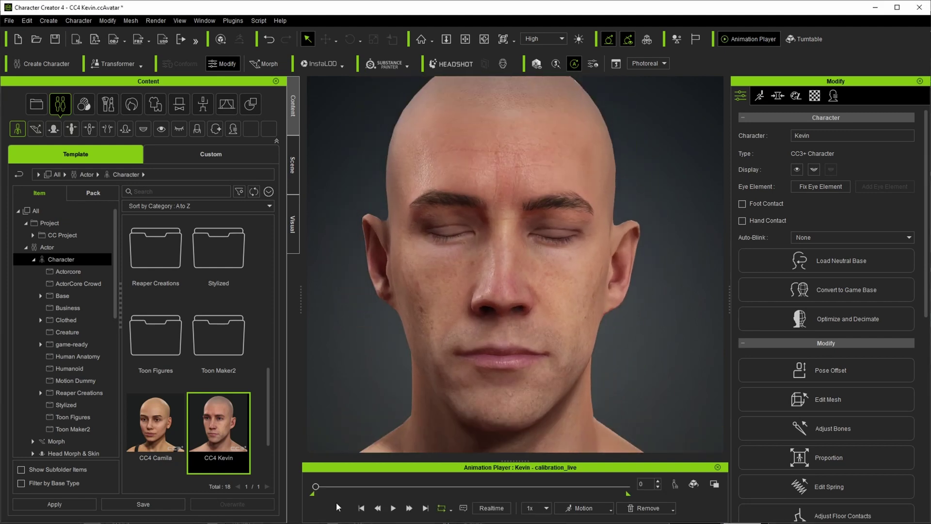
{"action": "left_click_drag", "start_coordinate": [318, 487], "coordinate": [567, 505]}
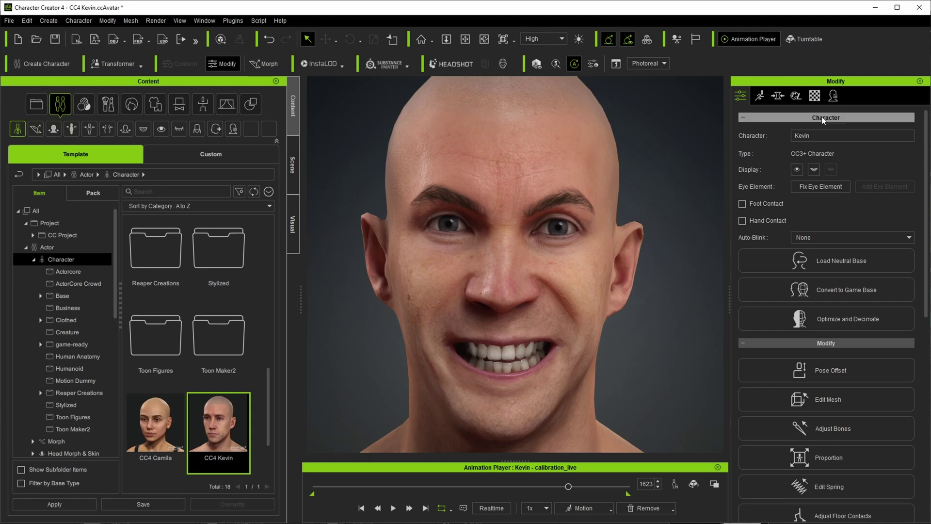
Activate Expression Wrinkles on Kevin and toggle them repeatedly to compare his face.
{"action": "left_click", "coordinate": [834, 97]}
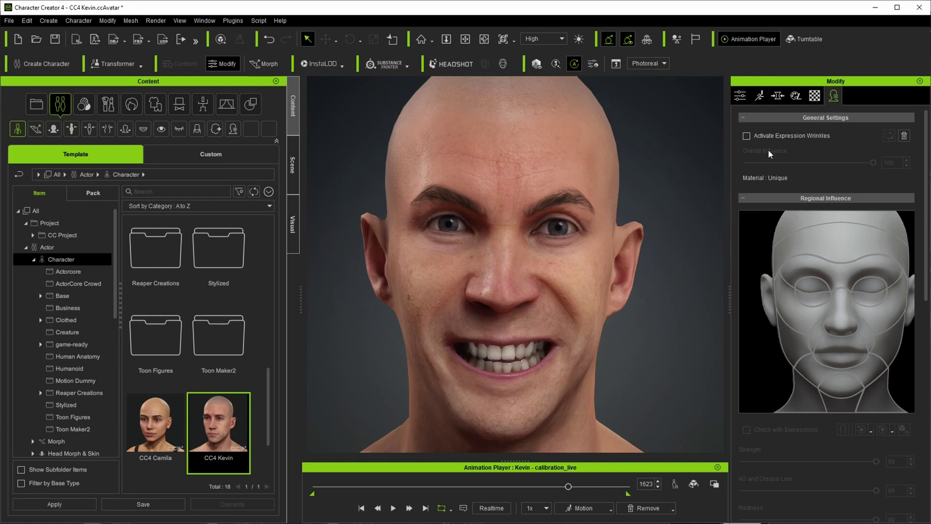
{"action": "left_click", "coordinate": [747, 136]}
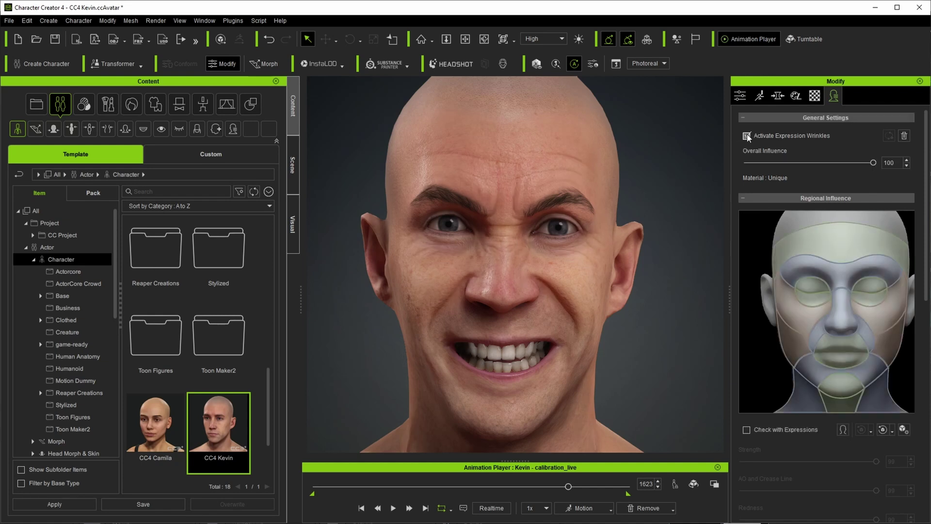
{"action": "left_click", "coordinate": [747, 136]}
{"action": "left_click", "coordinate": [747, 136]}
{"action": "left_click", "coordinate": [747, 136]}
{"action": "left_click", "coordinate": [747, 136]}
{"action": "left_click", "coordinate": [747, 137]}
{"action": "left_click", "coordinate": [747, 136]}
{"action": "left_click", "coordinate": [747, 136]}
{"action": "left_click", "coordinate": [747, 136]}
{"action": "left_click", "coordinate": [747, 136]}
{"action": "left_click", "coordinate": [747, 137]}
{"action": "left_click", "coordinate": [747, 137]}
Compare wrinkles on and off across scrubbed expressions, leaving them on at the frame-724 frown.
{"action": "left_click", "coordinate": [747, 136]}
{"action": "left_click_drag", "start_coordinate": [568, 487], "coordinate": [559, 490]}
{"action": "left_click", "coordinate": [747, 136]}
{"action": "left_click", "coordinate": [747, 136]}
{"action": "left_click", "coordinate": [747, 136]}
{"action": "left_click", "coordinate": [747, 136]}
{"action": "left_click_drag", "start_coordinate": [559, 487], "coordinate": [514, 487]}
{"action": "left_click", "coordinate": [747, 136]}
{"action": "left_click", "coordinate": [747, 137]}
{"action": "left_click", "coordinate": [747, 136]}
{"action": "left_click", "coordinate": [747, 136]}
{"action": "left_click_drag", "start_coordinate": [514, 487], "coordinate": [428, 487]}
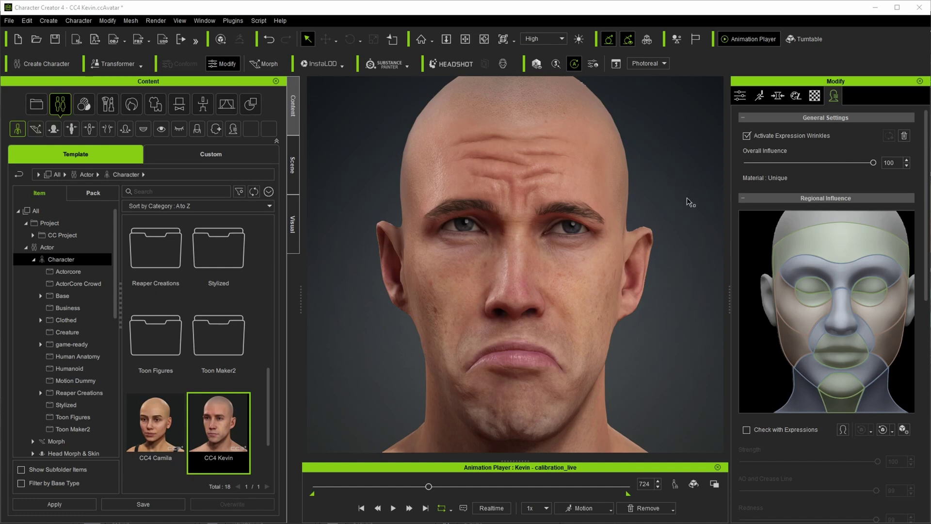
{"action": "scroll", "coordinate": [736, 165], "scroll_direction": "down", "scroll_amount": 1}
{"action": "scroll", "coordinate": [736, 164], "scroll_direction": "up", "scroll_amount": 1}
Select the forehead region and try Strength values from none up to full 100.
{"action": "left_click", "coordinate": [835, 244]}
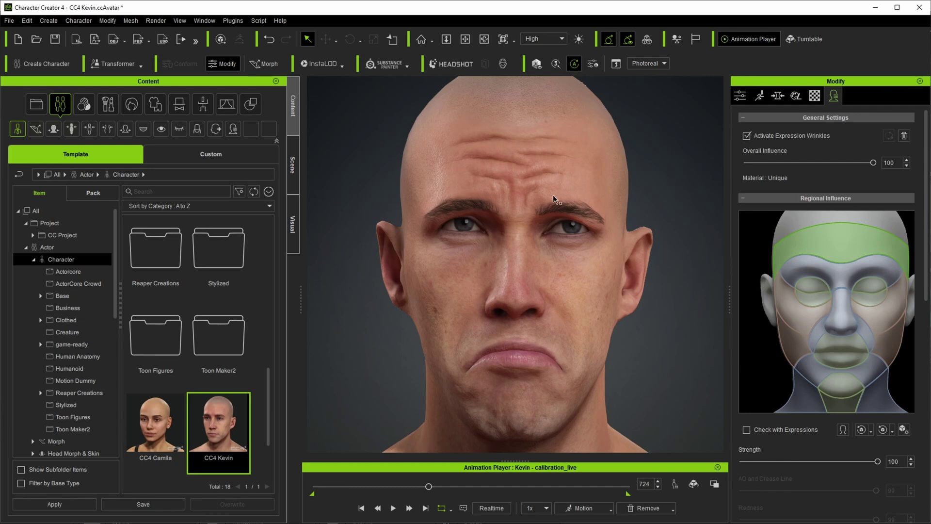
{"action": "mouse_move", "coordinate": [877, 462]}
{"action": "left_mouse_down"}
{"action": "mouse_move", "coordinate": [725, 450]}
{"action": "mouse_move", "coordinate": [868, 450]}
{"action": "mouse_move", "coordinate": [753, 461]}
{"action": "mouse_move", "coordinate": [879, 461]}
{"action": "left_mouse_up"}
{"action": "scroll", "coordinate": [541, 191], "scroll_direction": "up", "scroll_amount": 4}
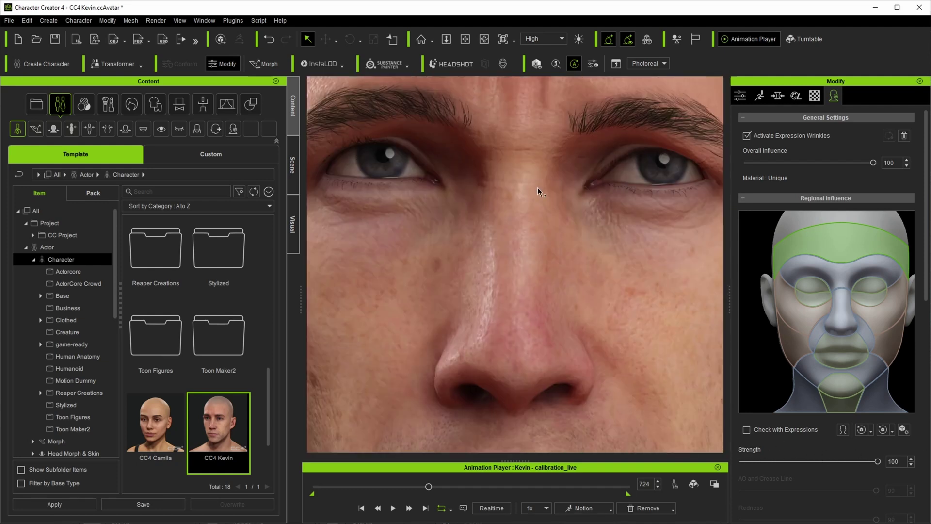
{"action": "scroll", "coordinate": [538, 203], "scroll_direction": "up", "scroll_amount": 3}
{"action": "scroll", "coordinate": [560, 196], "scroll_direction": "down", "scroll_amount": 1}
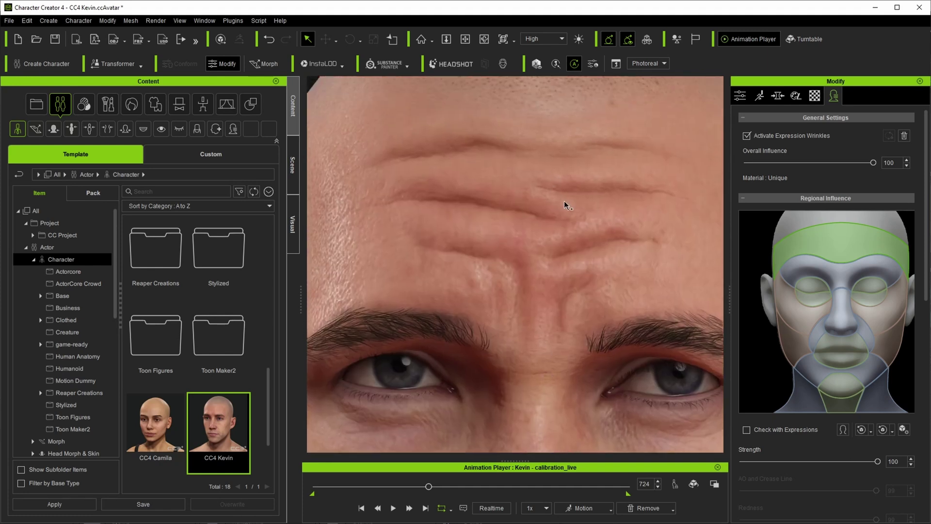
{"action": "scroll", "coordinate": [564, 200], "scroll_direction": "down", "scroll_amount": 3}
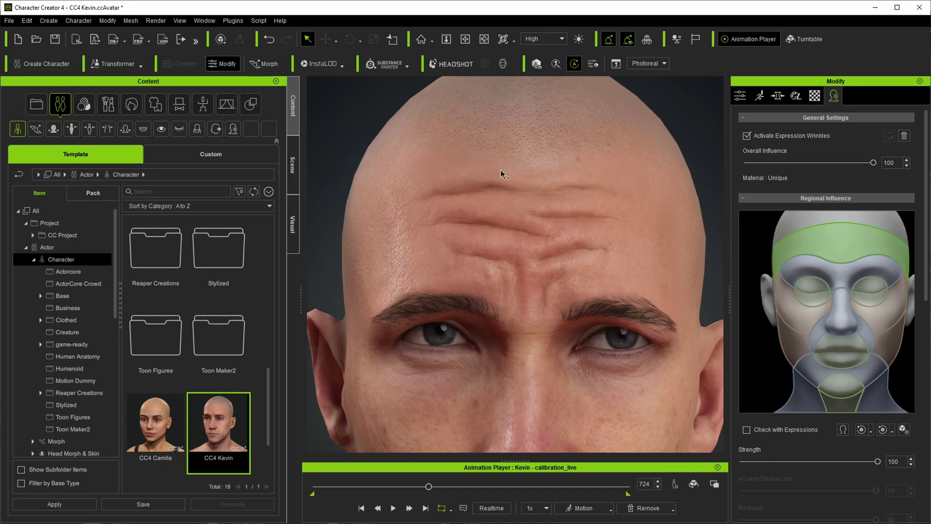
{"action": "left_click_drag", "start_coordinate": [881, 461], "coordinate": [730, 455]}
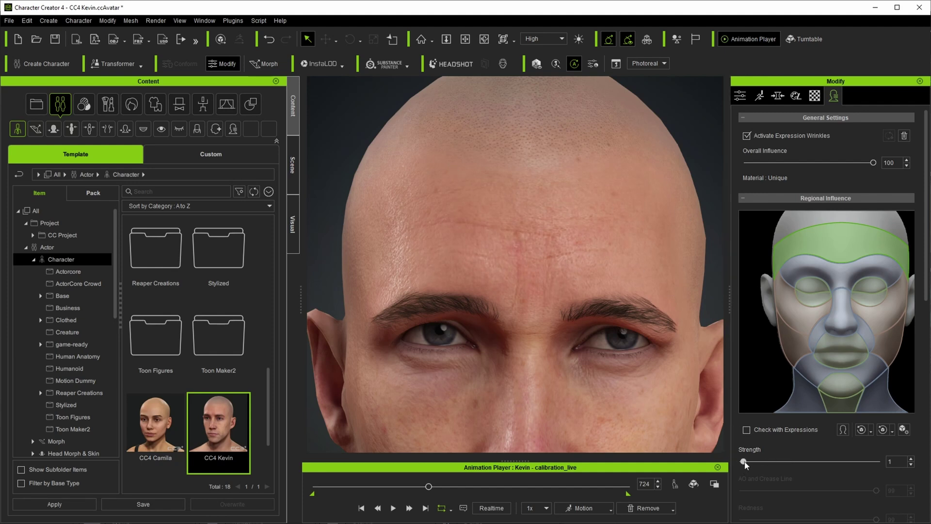
{"action": "left_click_drag", "start_coordinate": [762, 461], "coordinate": [740, 453]}
{"action": "left_click_drag", "start_coordinate": [807, 461], "coordinate": [894, 462]}
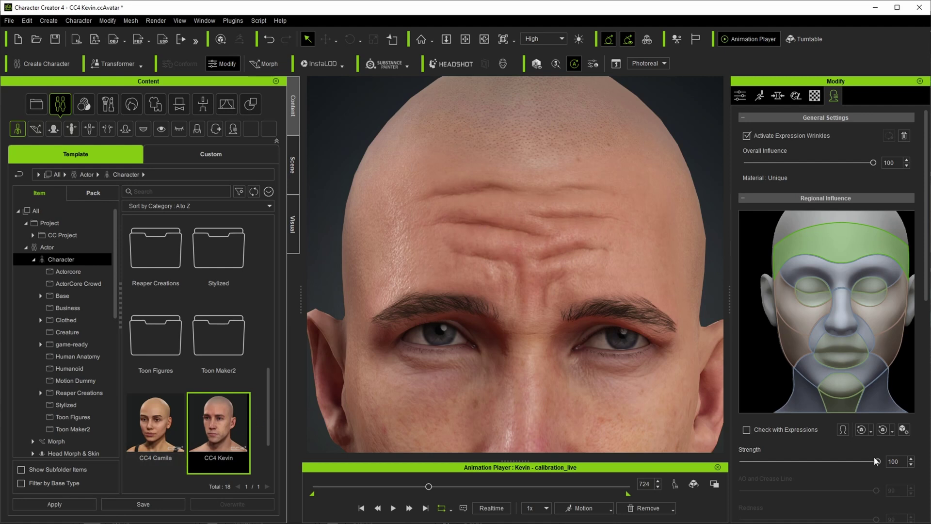
{"action": "mouse_move", "coordinate": [877, 463]}
{"action": "left_mouse_down"}
{"action": "mouse_move", "coordinate": [753, 451]}
{"action": "mouse_move", "coordinate": [902, 463]}
{"action": "mouse_move", "coordinate": [729, 450]}
{"action": "mouse_move", "coordinate": [875, 461]}
{"action": "left_mouse_up"}
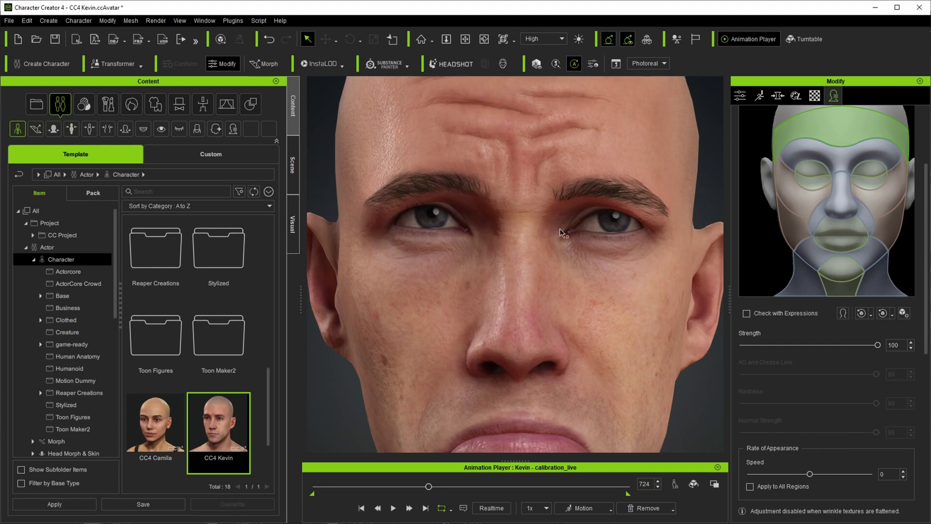
Frame Kevin's forehead, scrub earlier, and raise then lower the Rate of Appearance Speed.
{"action": "middle_click_drag", "start_coordinate": [531, 166], "coordinate": [530, 238]}
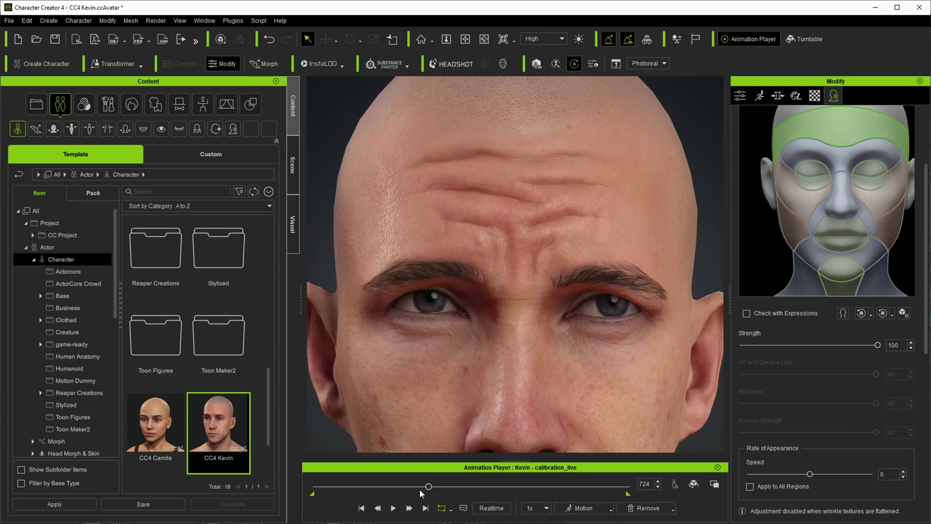
{"action": "left_click_drag", "start_coordinate": [429, 486], "coordinate": [423, 488]}
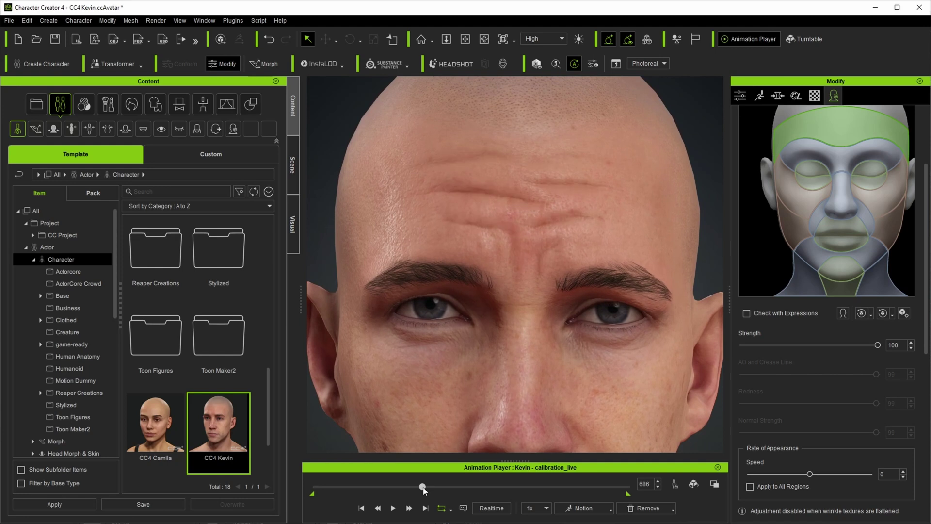
{"action": "left_click_drag", "start_coordinate": [810, 473], "coordinate": [901, 475]}
{"action": "mouse_move", "coordinate": [826, 474]}
{"action": "left_mouse_down"}
{"action": "mouse_move", "coordinate": [745, 474]}
{"action": "mouse_move", "coordinate": [813, 476]}
{"action": "left_mouse_up"}
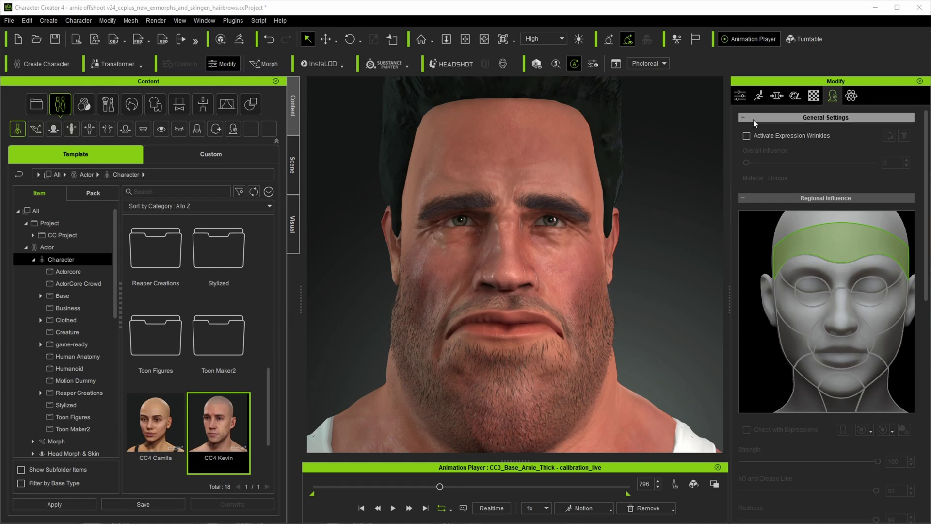
Convert Arnie's expression set to the CC4 Extended profile and activate expression wrinkles.
{"action": "left_click", "coordinate": [746, 137]}
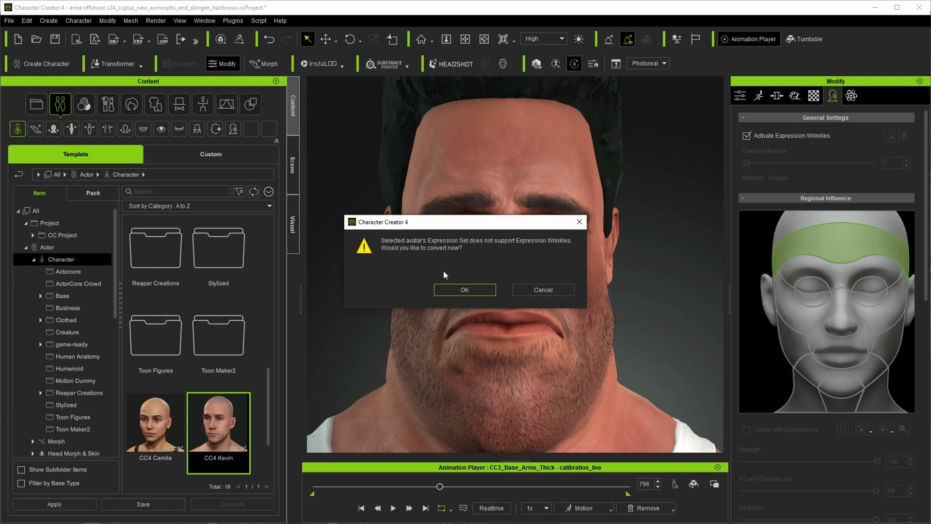
{"action": "left_click", "coordinate": [481, 287]}
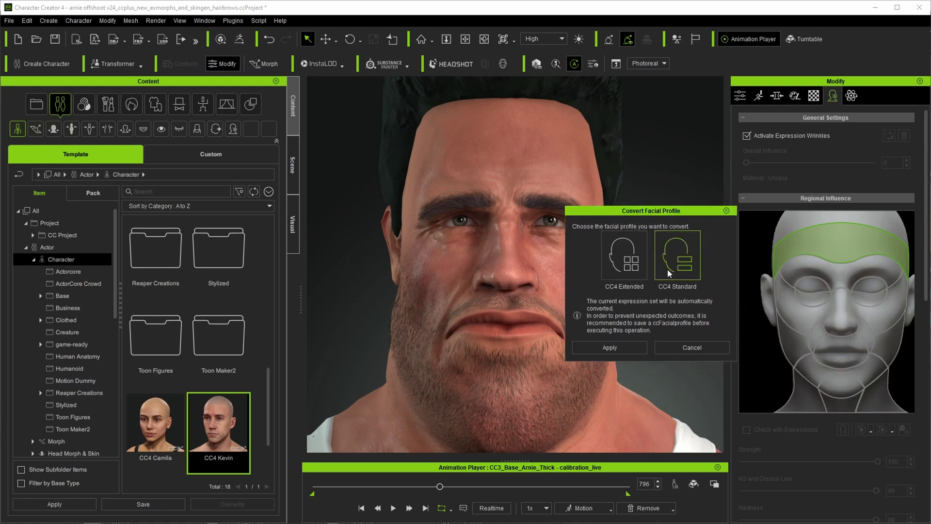
{"action": "left_click", "coordinate": [627, 243]}
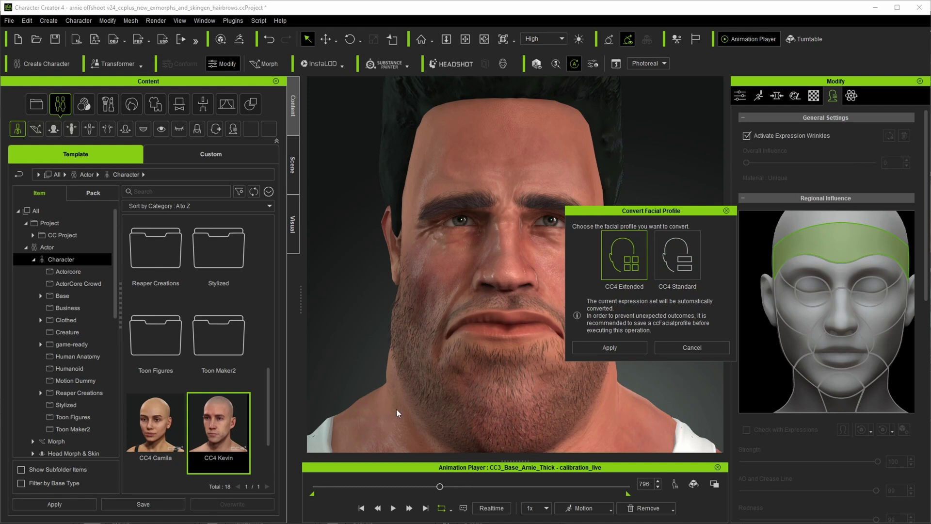
{"action": "left_click", "coordinate": [621, 348]}
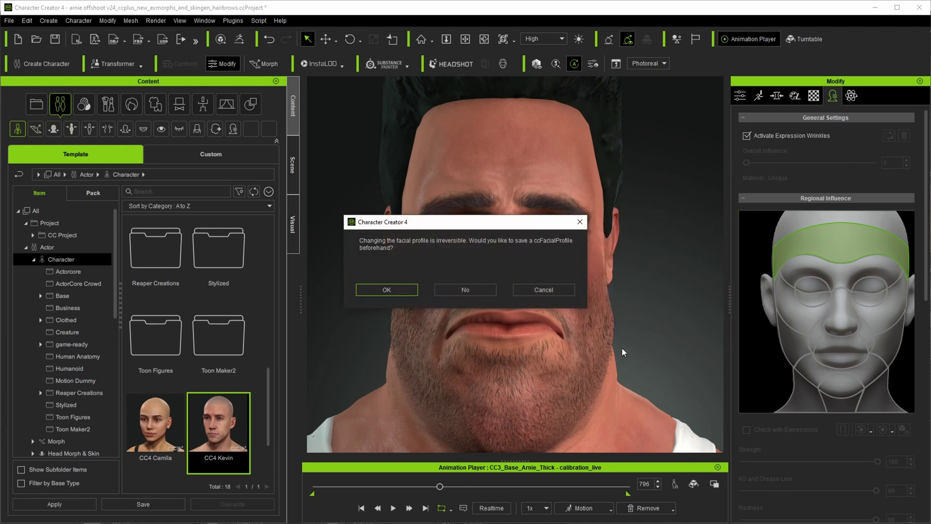
{"action": "left_click", "coordinate": [388, 289]}
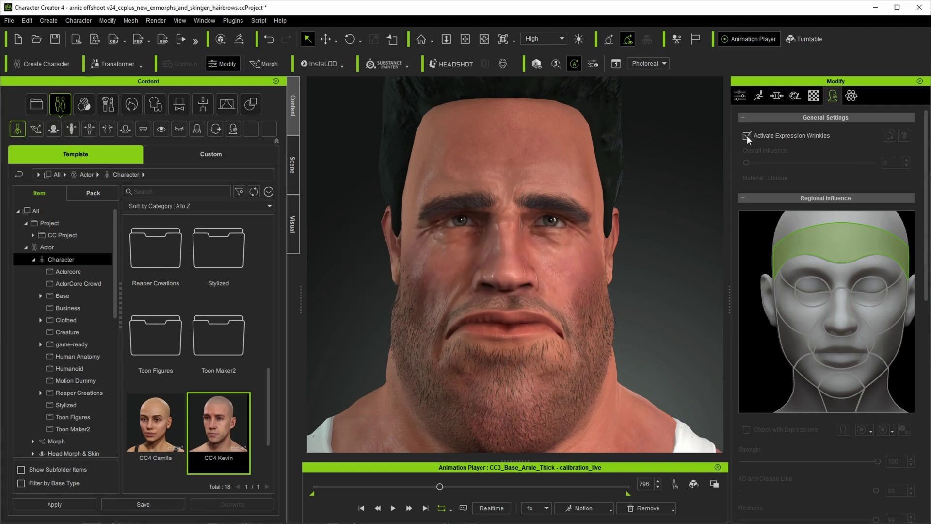
{"action": "left_click", "coordinate": [747, 136]}
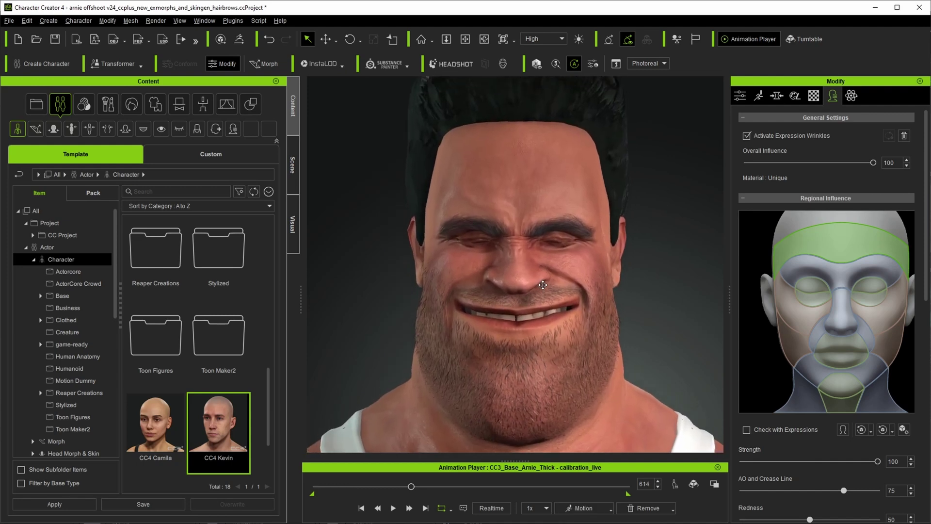
{"action": "left_click_drag", "start_coordinate": [424, 487], "coordinate": [395, 490]}
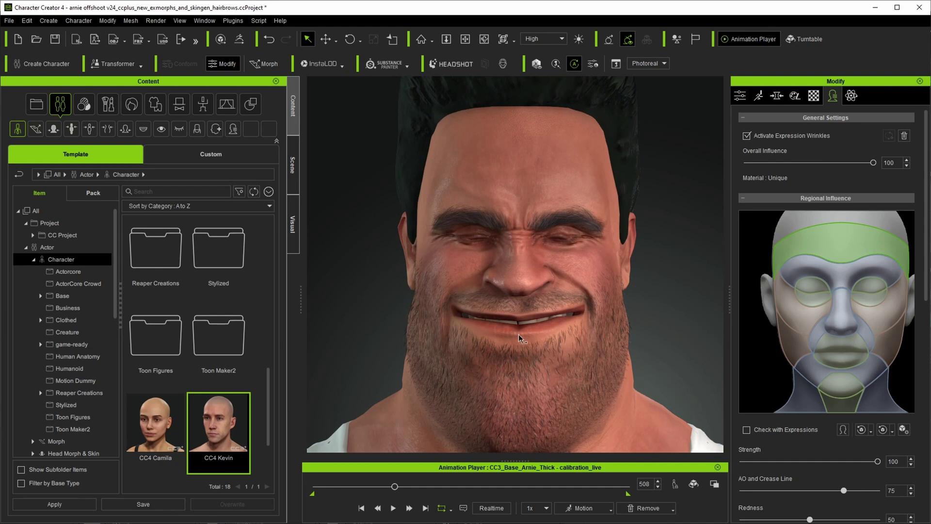
{"action": "right_click_drag", "start_coordinate": [545, 325], "coordinate": [537, 248]}
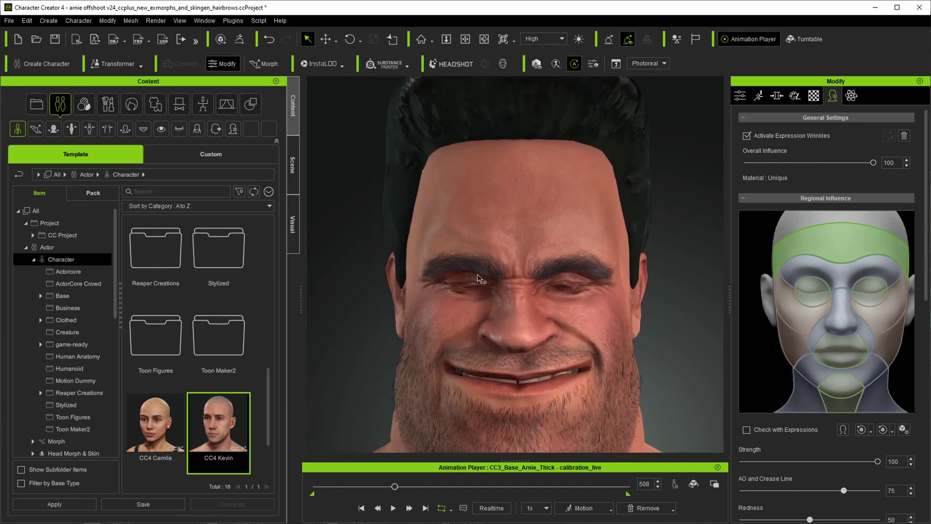
Select the brow region and adjust its wrinkle Strength.
{"action": "left_click", "coordinate": [842, 280]}
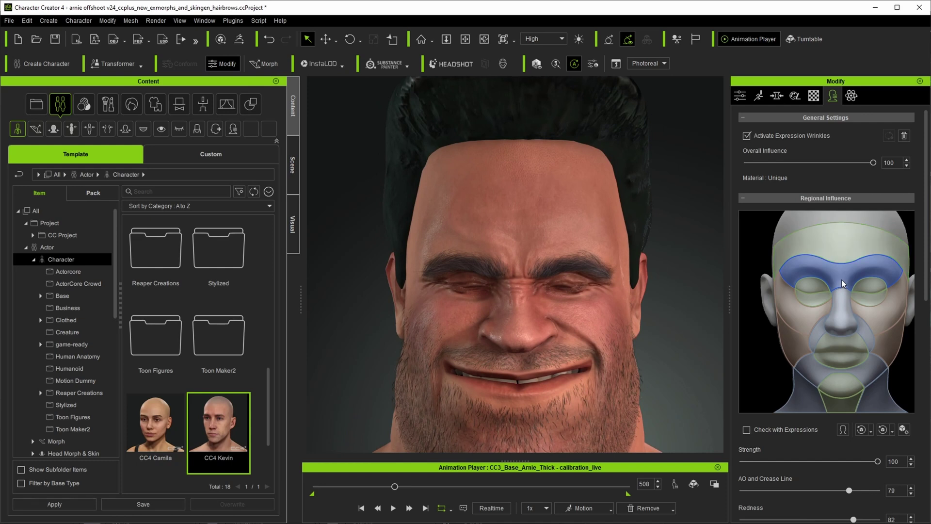
{"action": "scroll", "coordinate": [923, 393], "scroll_direction": "down", "scroll_amount": 2}
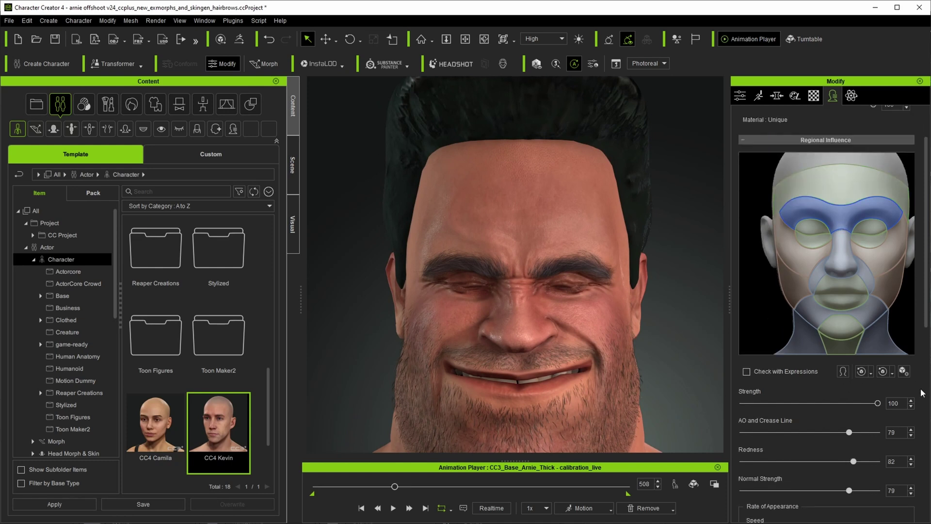
{"action": "left_click_drag", "start_coordinate": [875, 403], "coordinate": [897, 408]}
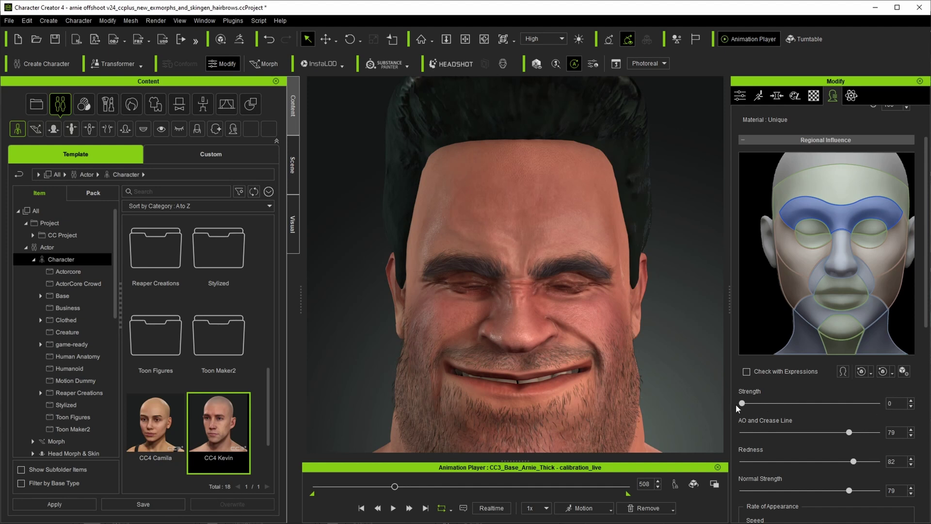
Set the nose region's AO and Crease Line to 88, Redness to 77, Normal Strength to 94.
{"action": "left_click", "coordinate": [848, 265]}
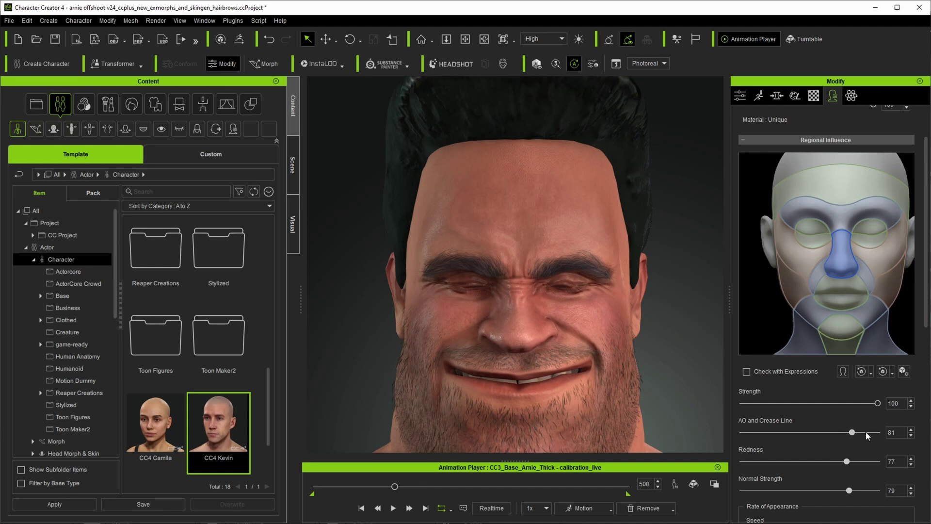
{"action": "left_click_drag", "start_coordinate": [837, 433], "coordinate": [880, 437]}
{"action": "scroll", "coordinate": [607, 331], "scroll_direction": "up", "scroll_amount": 1}
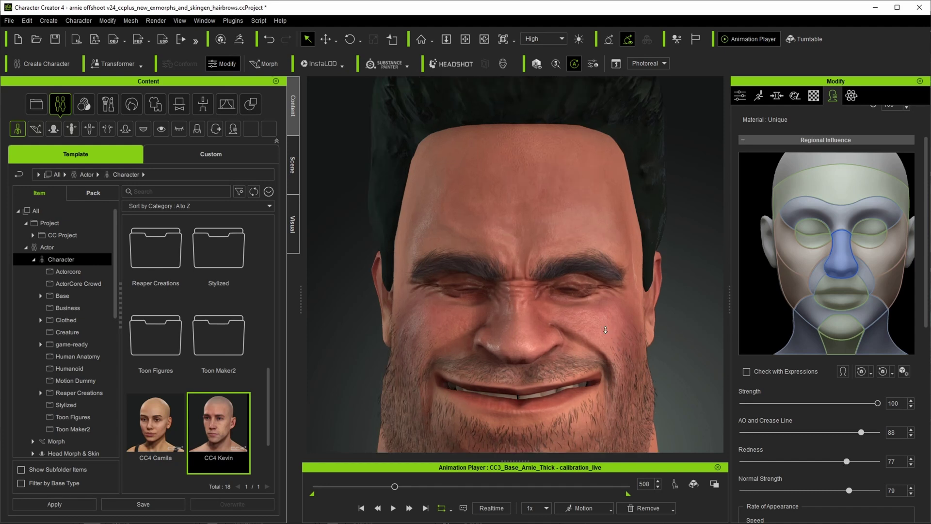
{"action": "scroll", "coordinate": [606, 330], "scroll_direction": "up", "scroll_amount": 1}
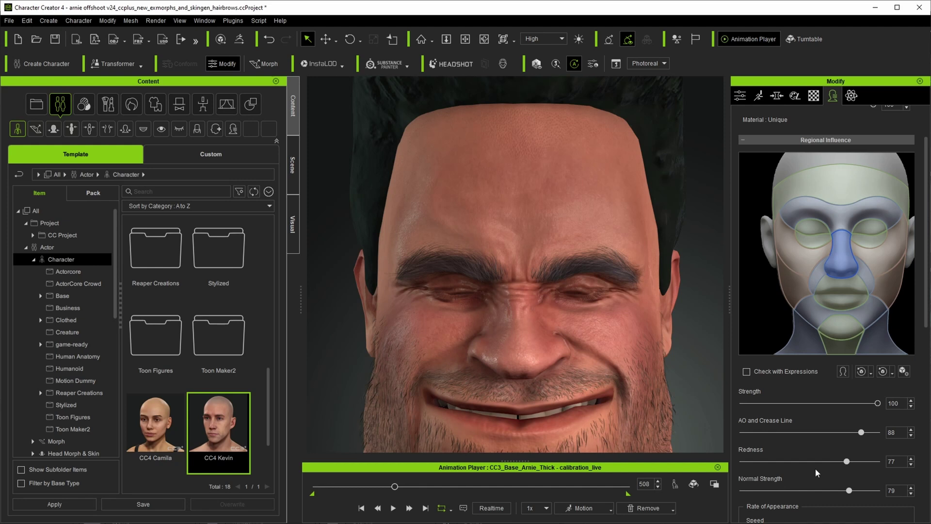
{"action": "left_click_drag", "start_coordinate": [847, 461], "coordinate": [792, 456]}
{"action": "left_click_drag", "start_coordinate": [686, 452], "coordinate": [724, 451]}
{"action": "mouse_move", "coordinate": [853, 455]}
{"action": "left_mouse_down"}
{"action": "mouse_move", "coordinate": [868, 455]}
{"action": "mouse_move", "coordinate": [828, 460]}
{"action": "mouse_move", "coordinate": [847, 461]}
{"action": "left_mouse_up"}
{"action": "mouse_move", "coordinate": [860, 490]}
{"action": "left_mouse_down"}
{"action": "mouse_move", "coordinate": [879, 490]}
{"action": "mouse_move", "coordinate": [706, 474]}
{"action": "mouse_move", "coordinate": [863, 488]}
{"action": "left_mouse_up"}
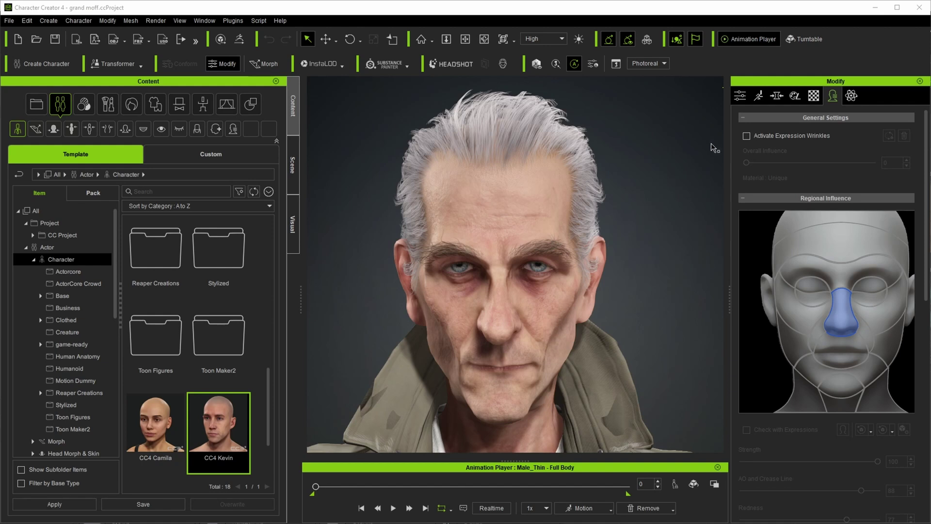
Activate wrinkles on the grand moff, apply calibration_linear, and scrub to frame 520's scowl.
{"action": "left_click", "coordinate": [747, 137]}
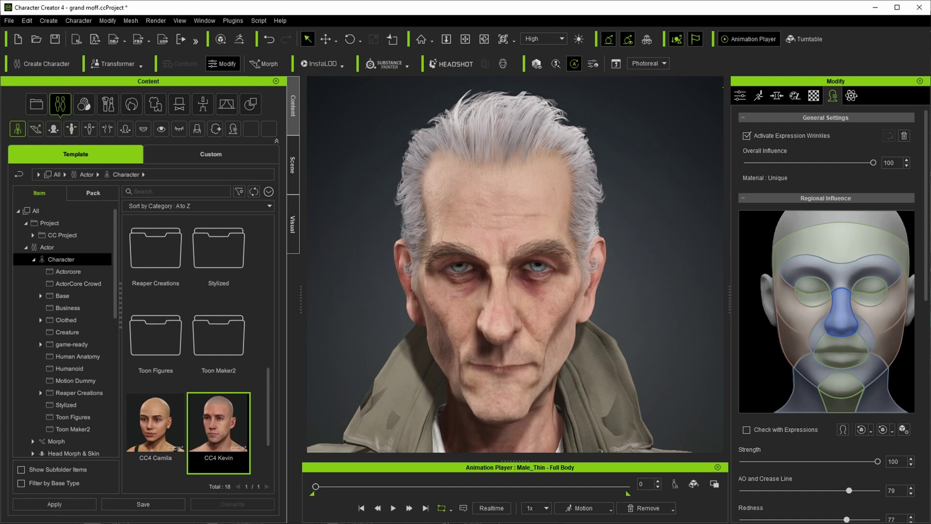
{"action": "left_click", "coordinate": [597, 509]}
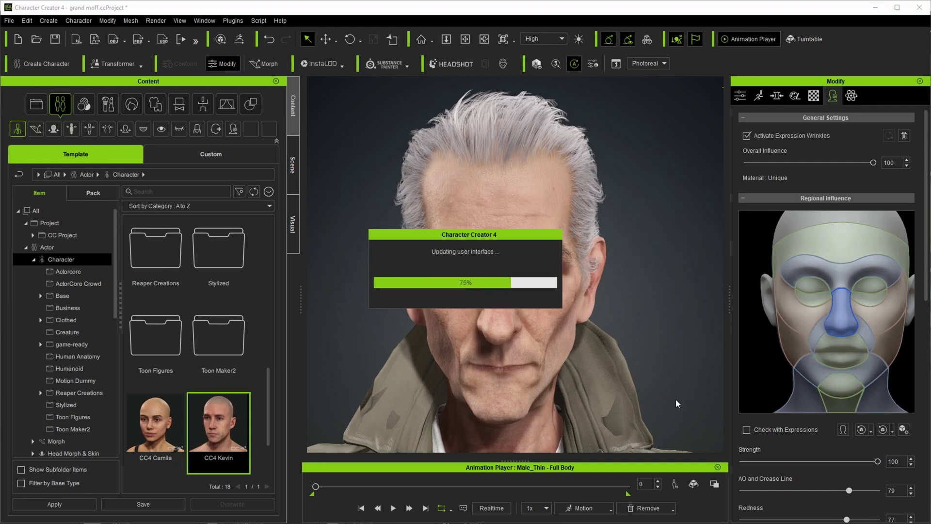
{"action": "left_click_drag", "start_coordinate": [315, 486], "coordinate": [346, 488]}
{"action": "scroll", "coordinate": [570, 218], "scroll_direction": "up", "scroll_amount": 5}
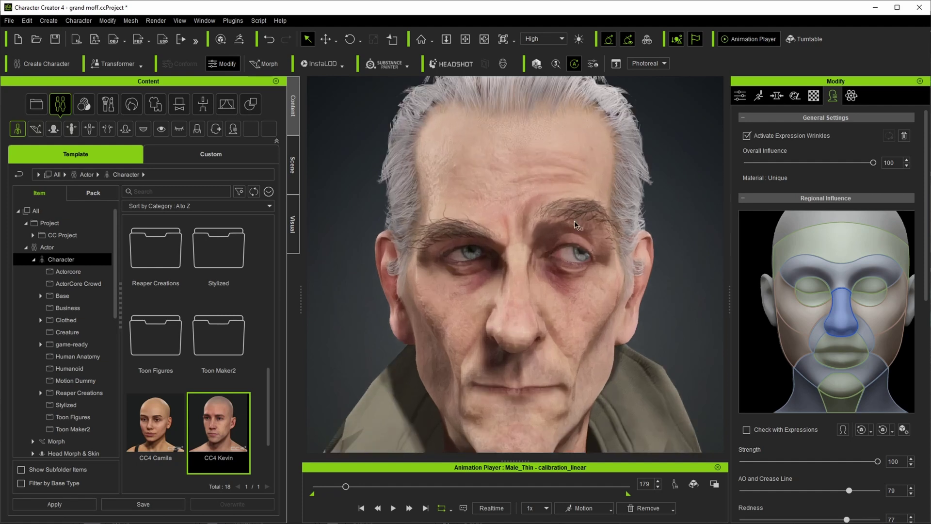
{"action": "scroll", "coordinate": [574, 220], "scroll_direction": "down", "scroll_amount": 2}
{"action": "left_click_drag", "start_coordinate": [350, 486], "coordinate": [392, 494]}
{"action": "middle_click_drag", "start_coordinate": [617, 365], "coordinate": [627, 318]}
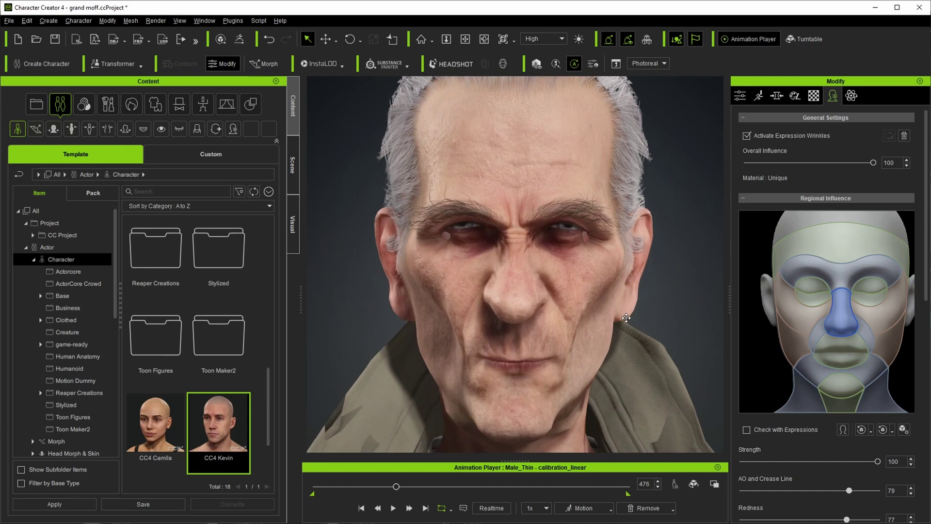
{"action": "left_click_drag", "start_coordinate": [394, 485], "coordinate": [403, 493]}
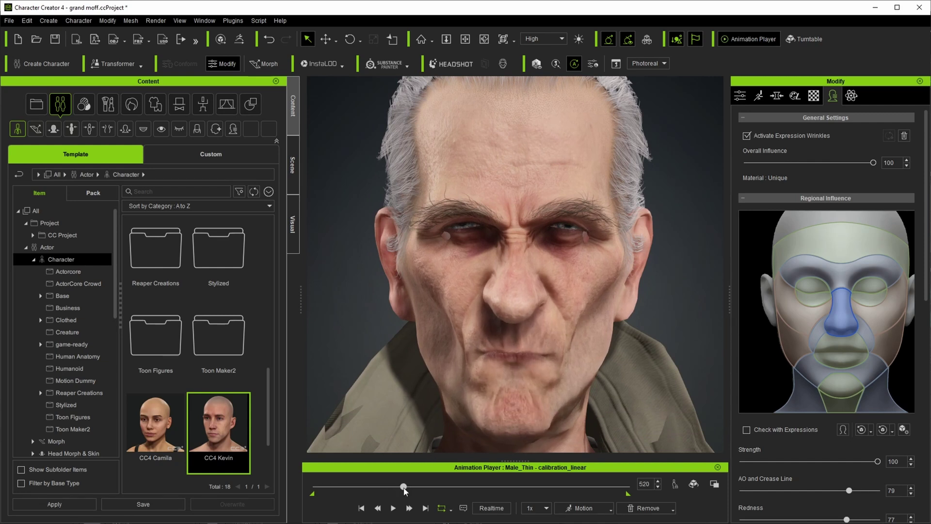